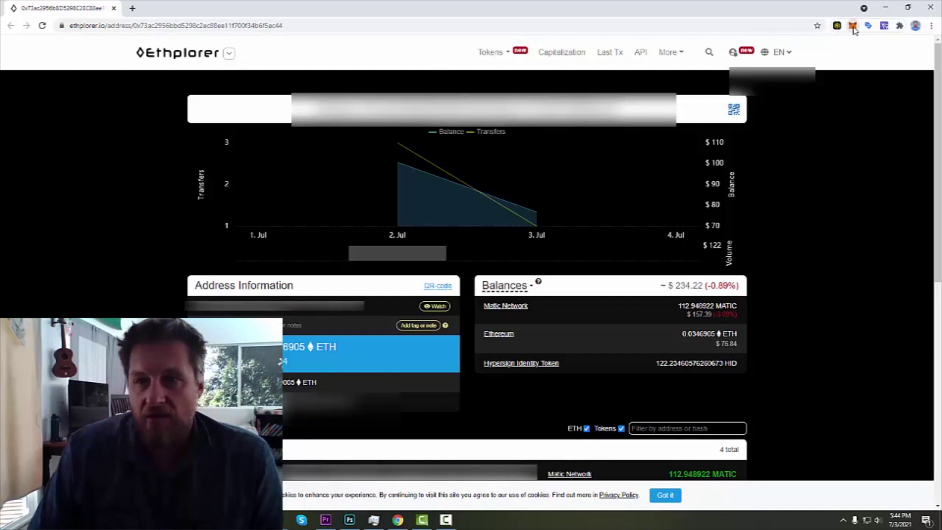
Step: Switch MetaMask from Matic Mainnet to Ethereum Mainnet, then return to the QuickSwap tab
left_click(853, 26)
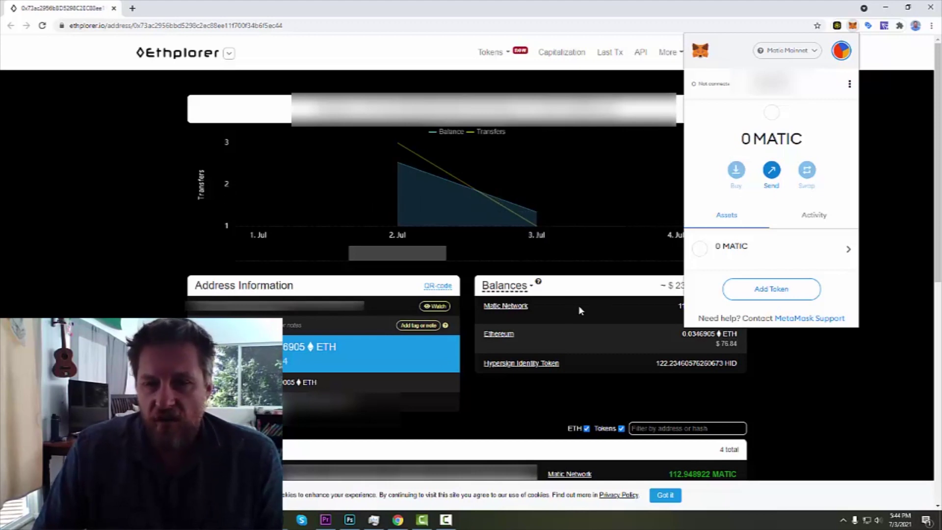
scroll(581, 310, "down", 1)
scroll(579, 314, "up", 1)
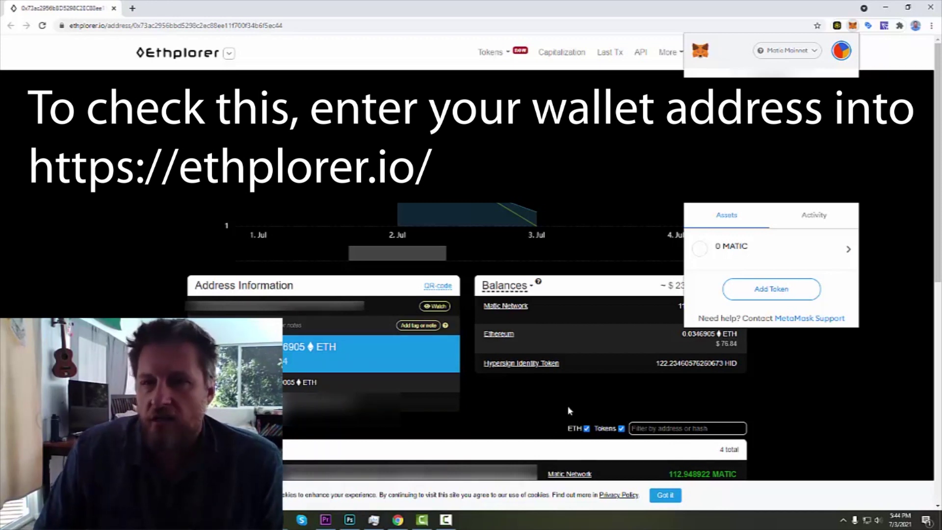
mouse_move(507, 217)
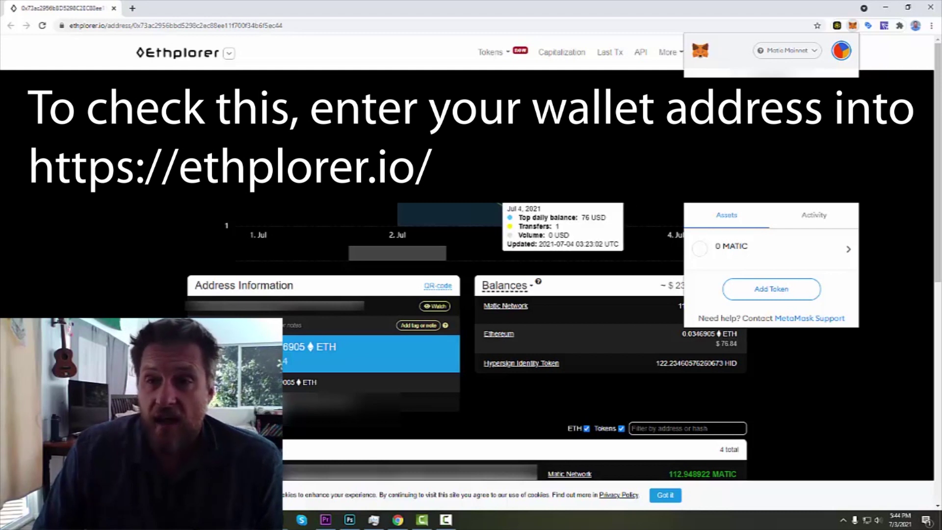
left_click(805, 50)
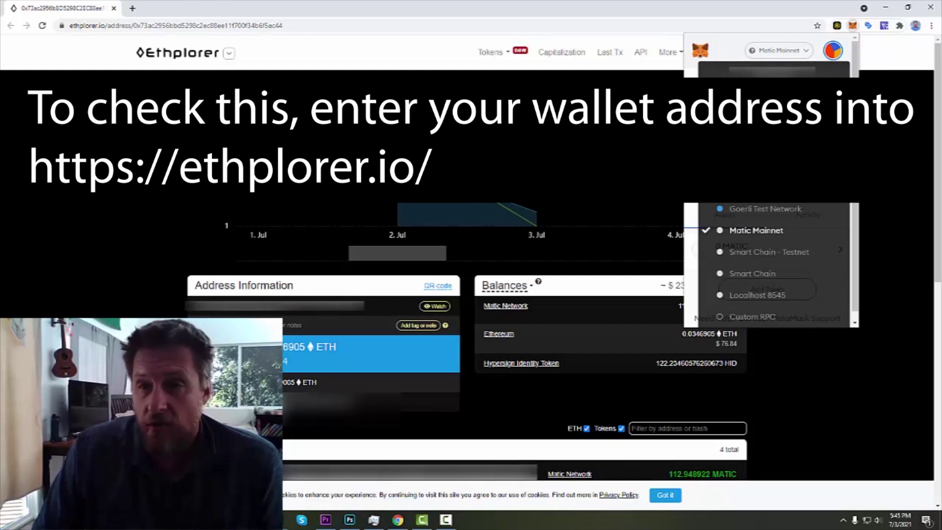
left_click(775, 208)
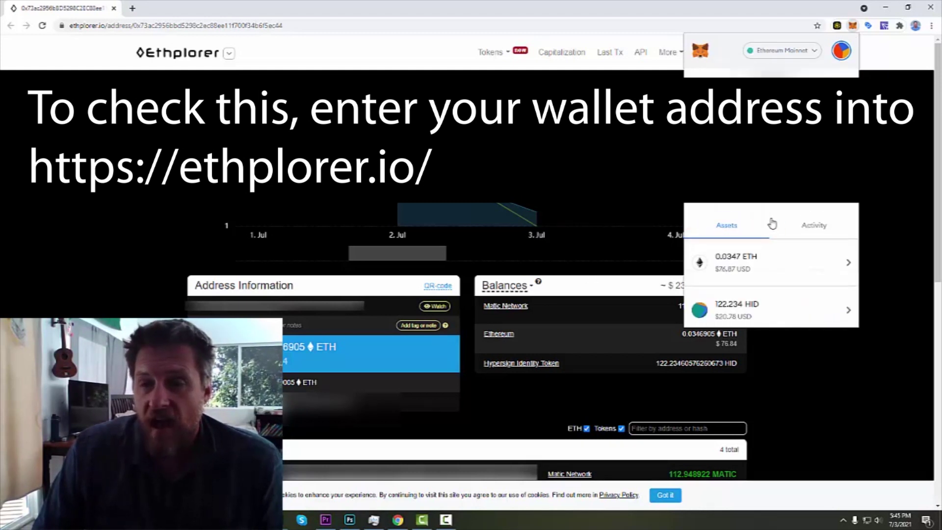
scroll(774, 220, "down", 2)
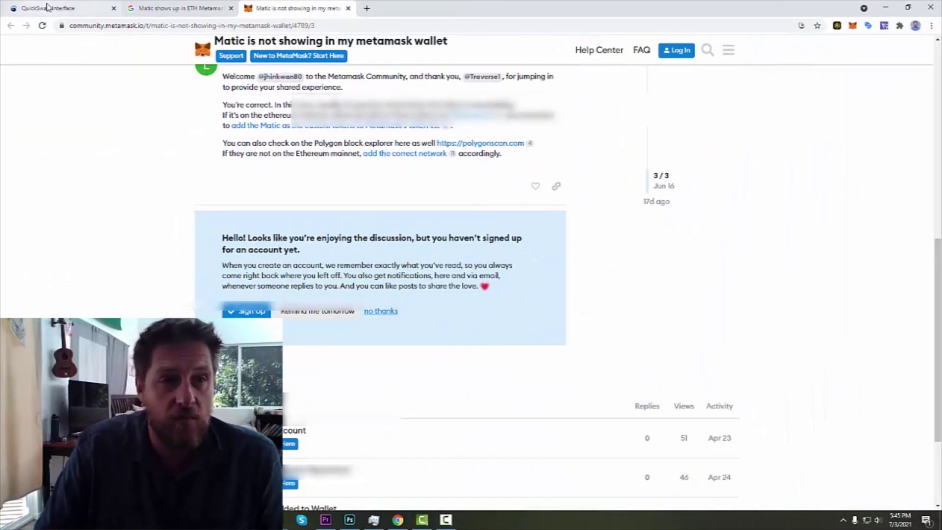
left_click(49, 8)
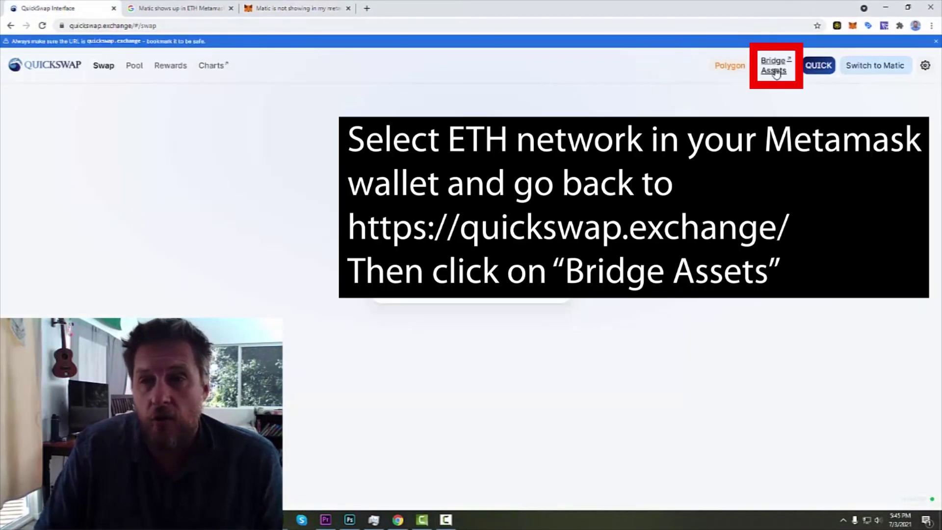
Step: Open Bridge Assets from QuickSwap and connect MetaMask Account 1 to the Polygon wallet
left_click(774, 66)
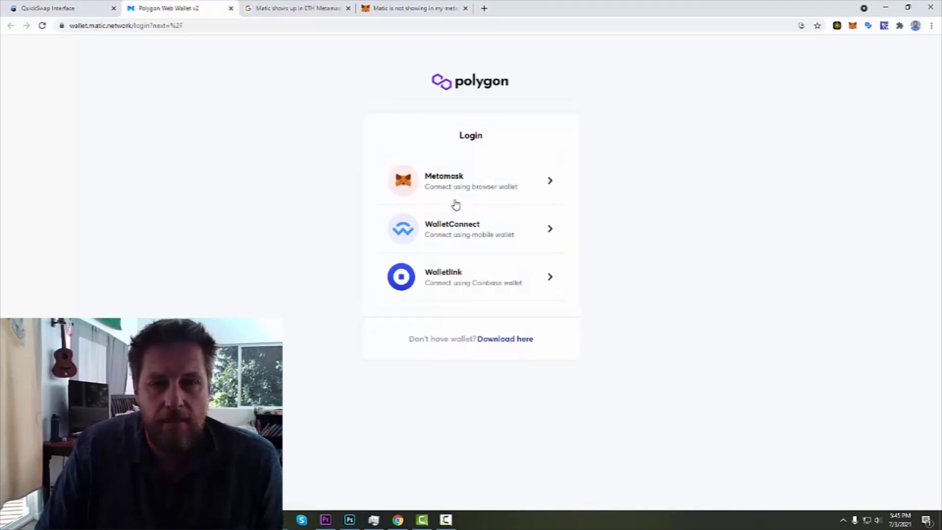
left_click(472, 181)
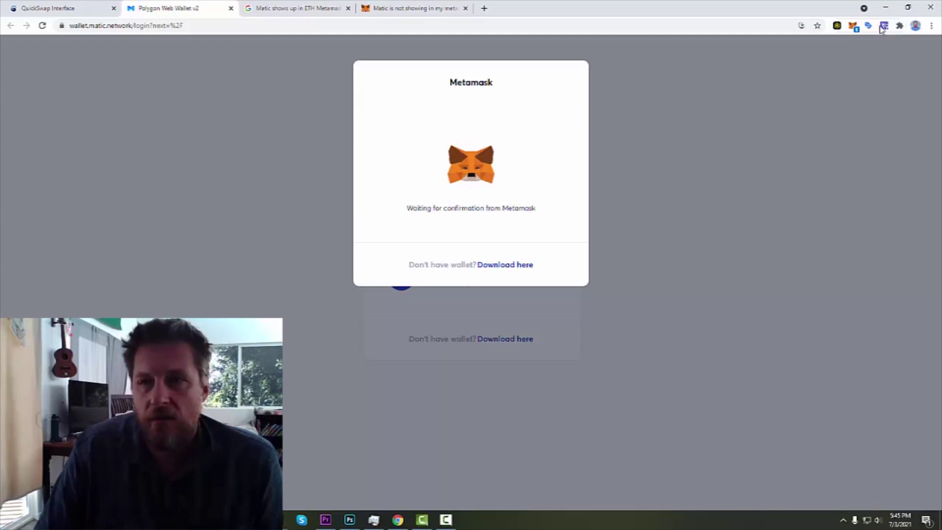
left_click(852, 29)
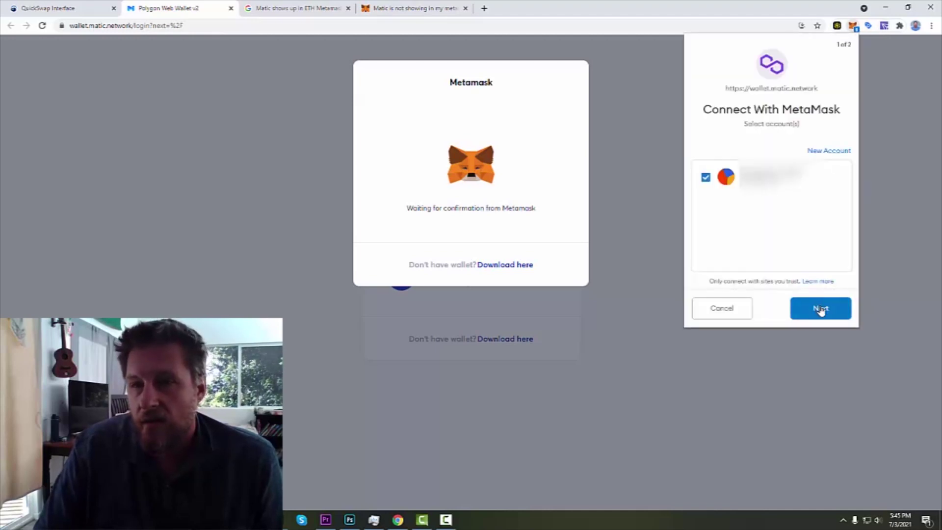
left_click(821, 309)
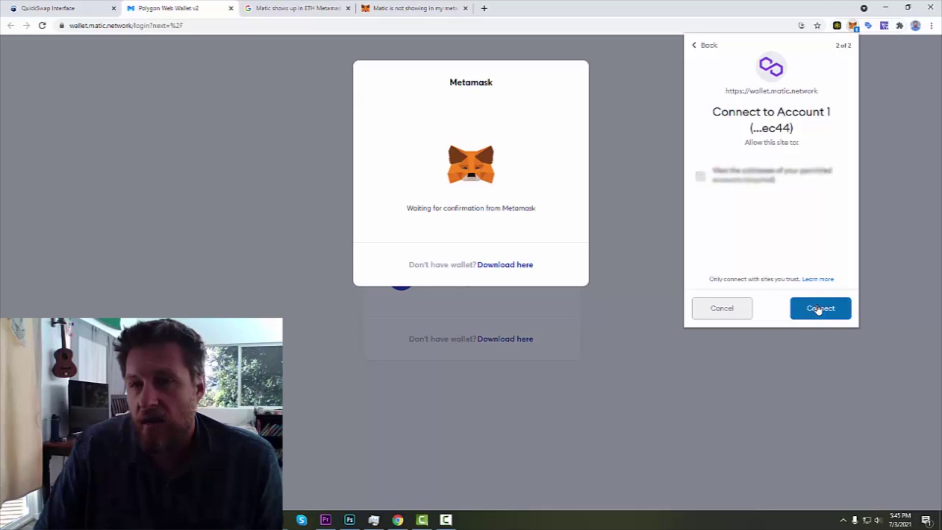
left_click(818, 310)
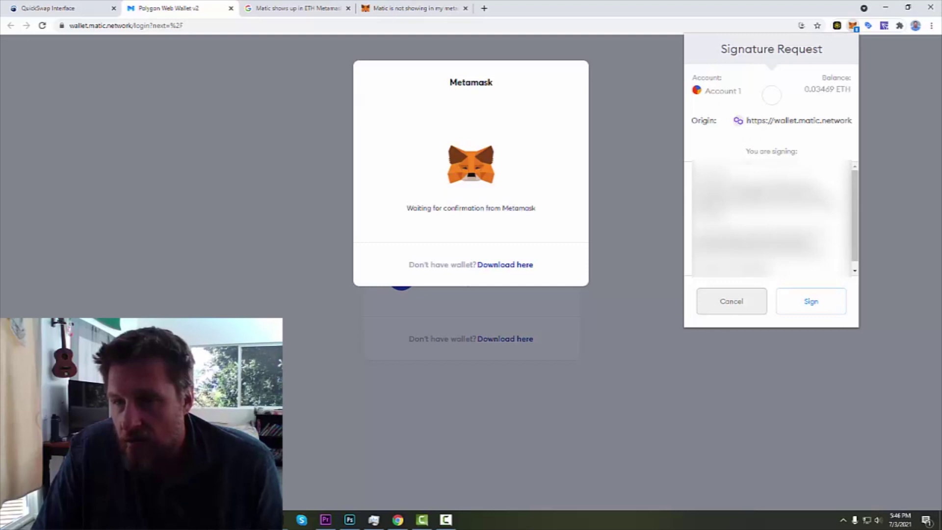
Step: Sign the MetaMask login request to finish logging in
scroll(770, 218, "down", 1)
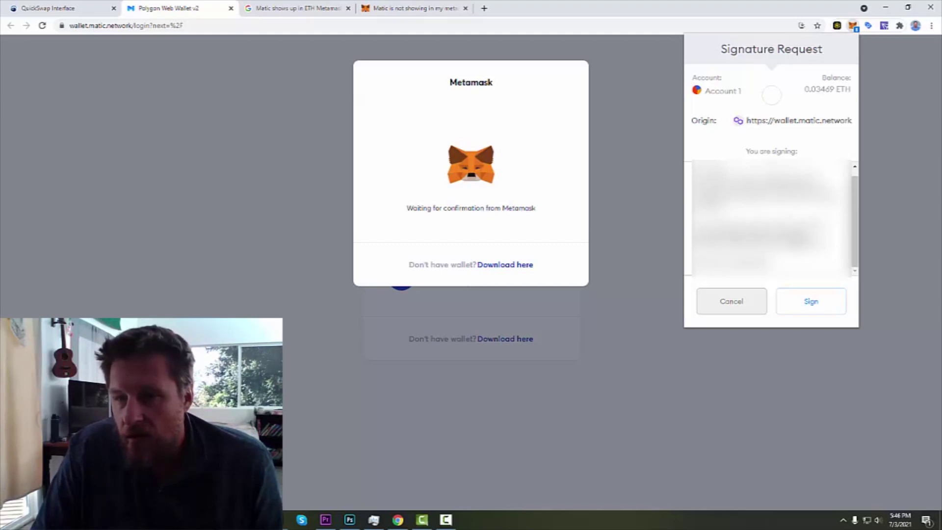
left_click_drag(829, 243, 688, 245)
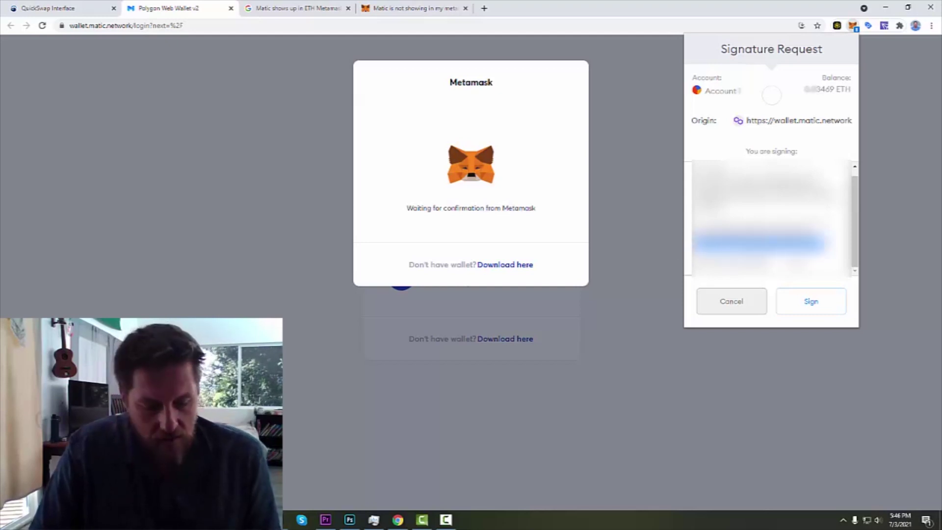
left_click(807, 303)
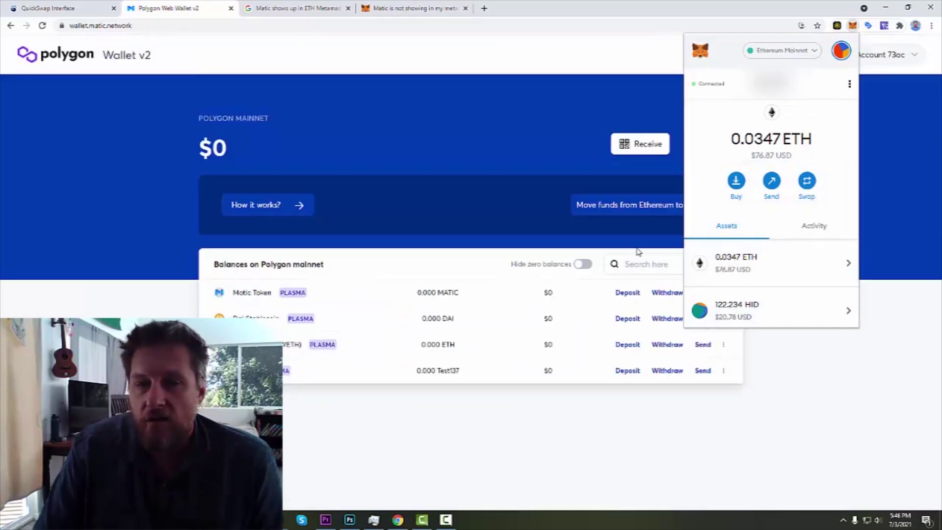
Step: Scroll through the all-zero Polygon mainnet token balances
scroll(565, 269, "down", 2)
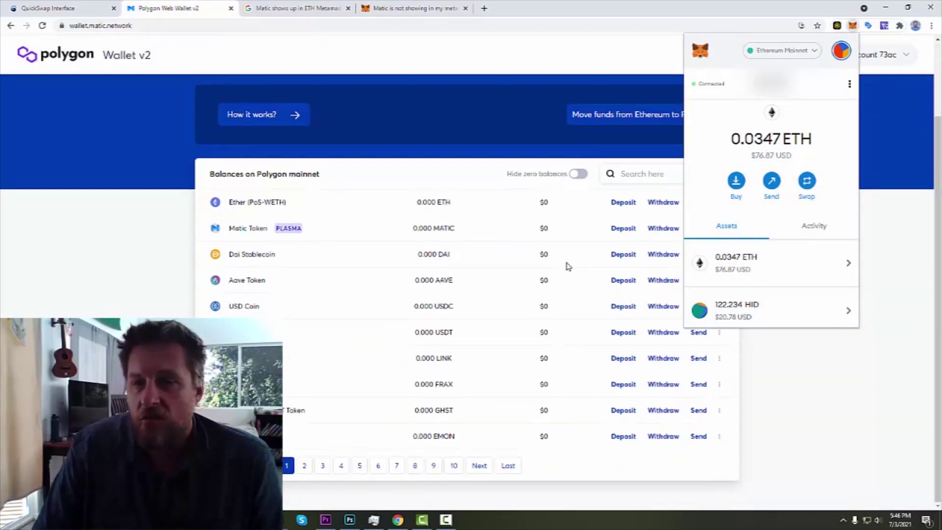
scroll(804, 275, "down", 2)
scroll(810, 274, "up", 3)
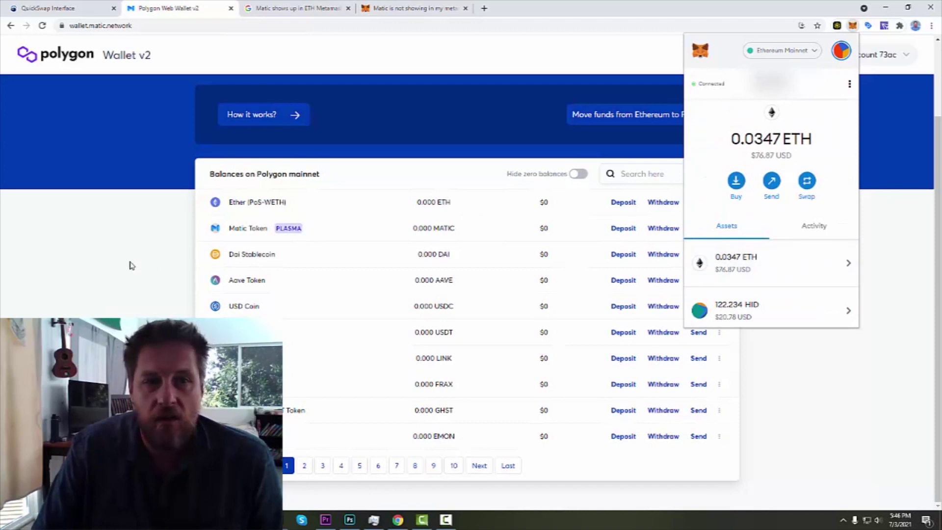
Step: Read the 'How it works?' guide on depositing from Ethereum, then return to the wallet tab
left_click(212, 136)
left_click(267, 118)
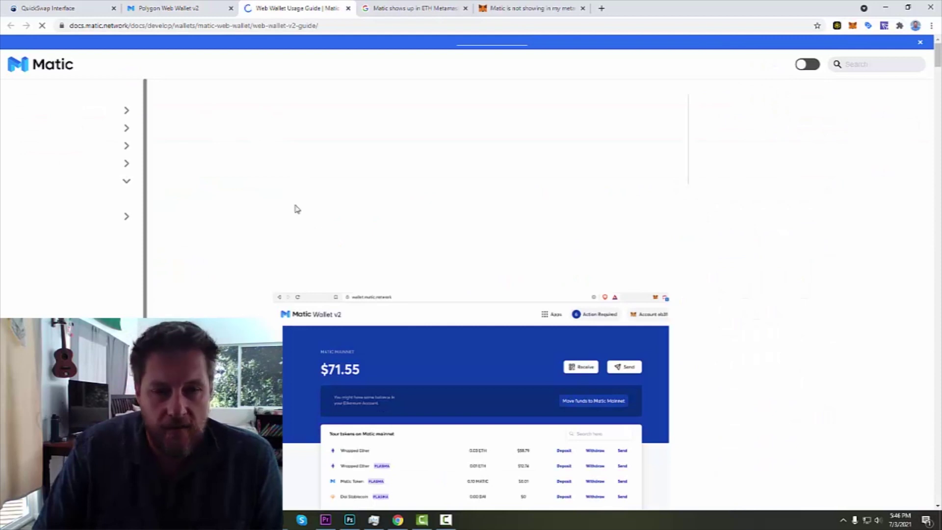
scroll(237, 178, "down", 2)
scroll(237, 179, "down", 6)
scroll(237, 178, "down", 1)
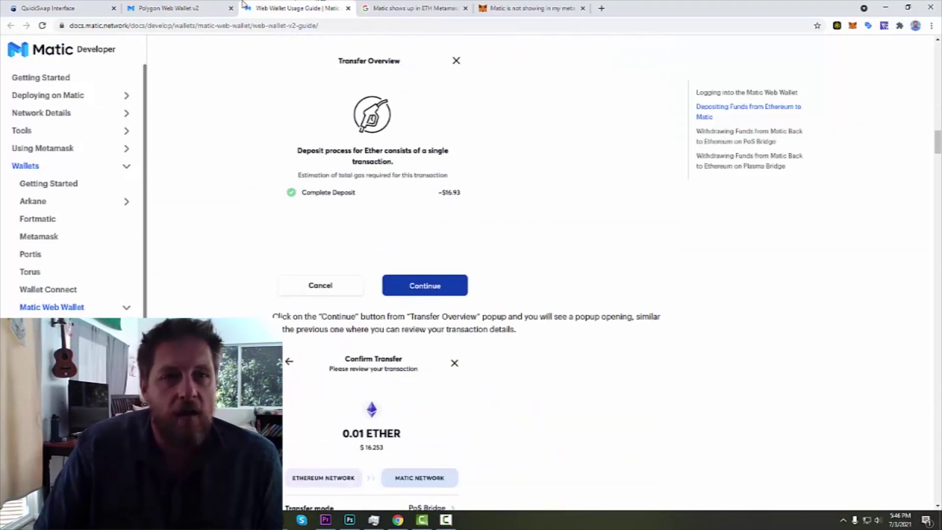
left_click(221, 8)
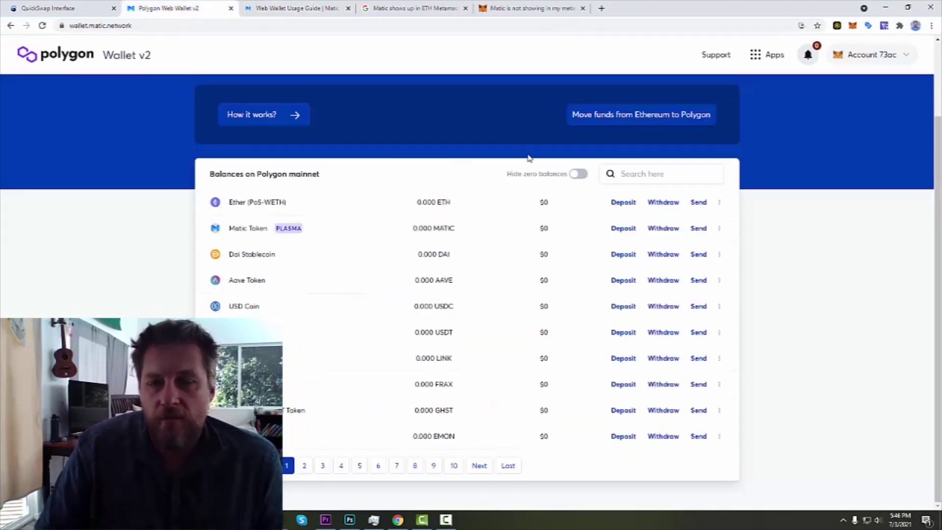
Step: Start an Ethereum-to-Polygon deposit with Matic Token as the asset
left_click(626, 118)
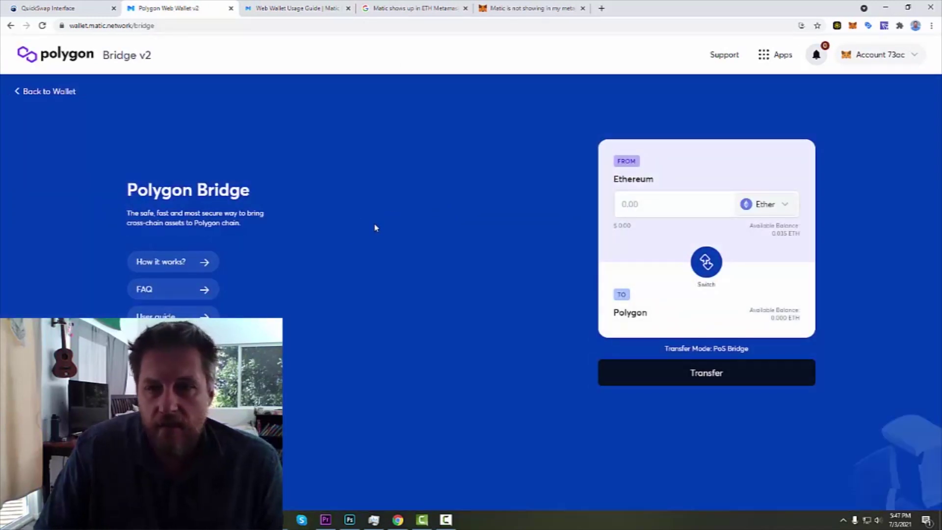
mouse_move(765, 204)
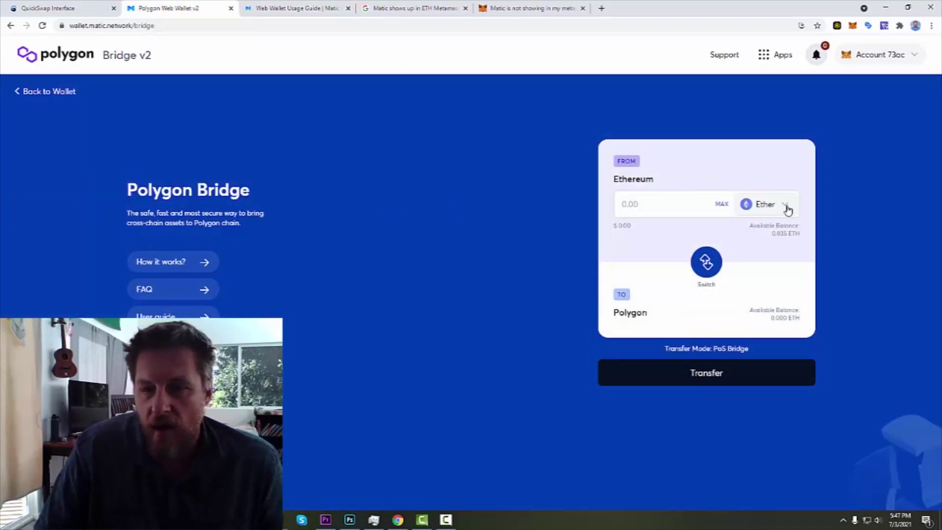
left_click(787, 205)
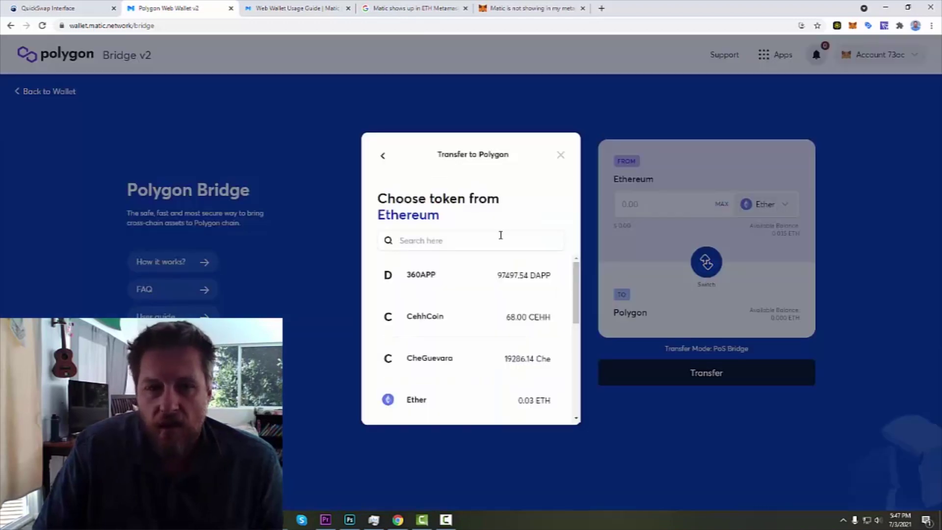
scroll(461, 255, "down", 2)
scroll(471, 275, "down", 3)
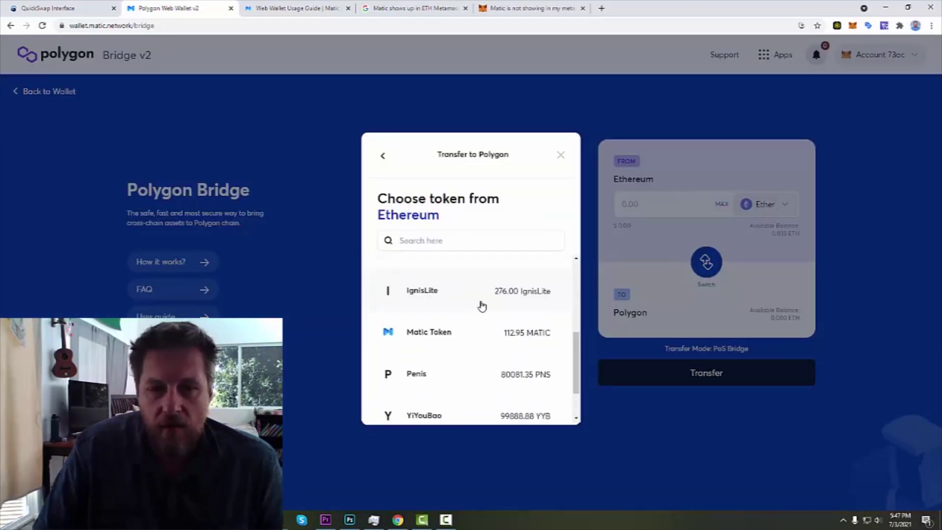
scroll(515, 344, "down", 1)
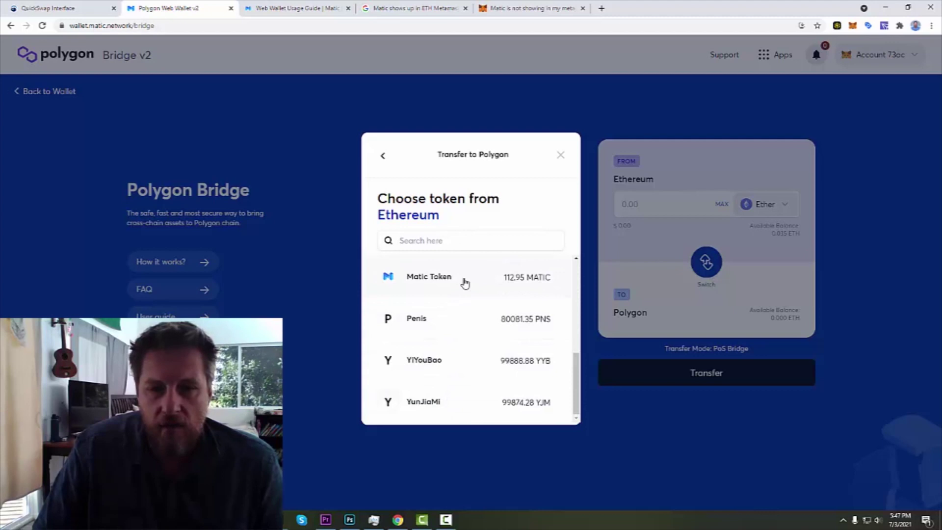
left_click(465, 284)
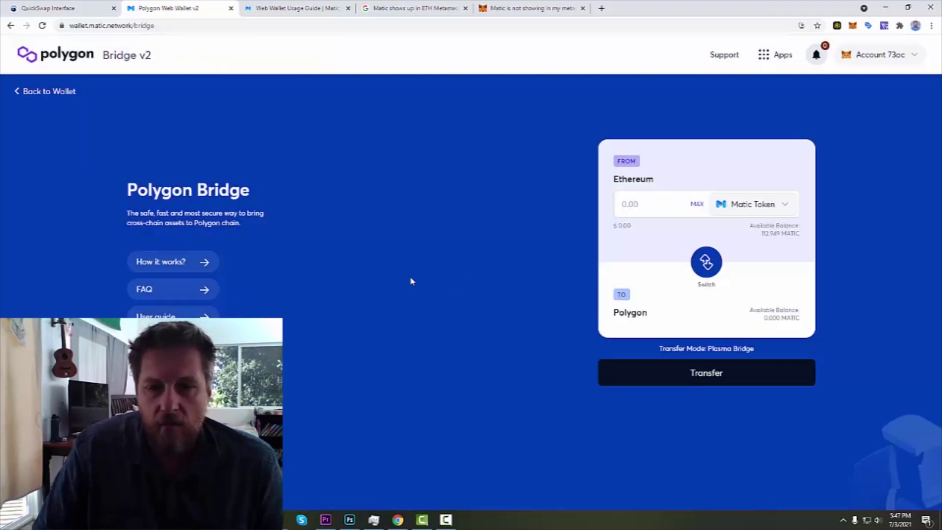
Step: Enter the full 112.948922 MATIC balance, keeping Ethereum-to-Polygon direction, and submit the transfer
left_click(698, 204)
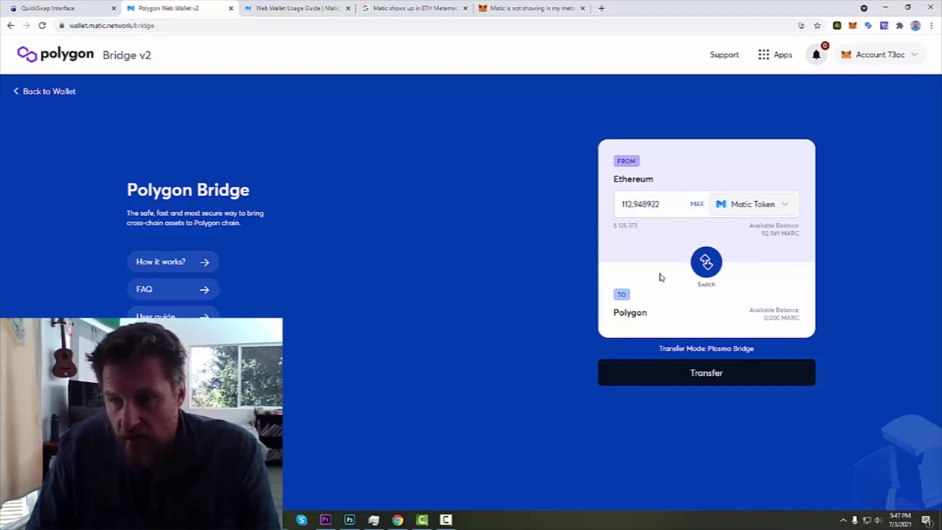
left_click(706, 265)
left_click(707, 265)
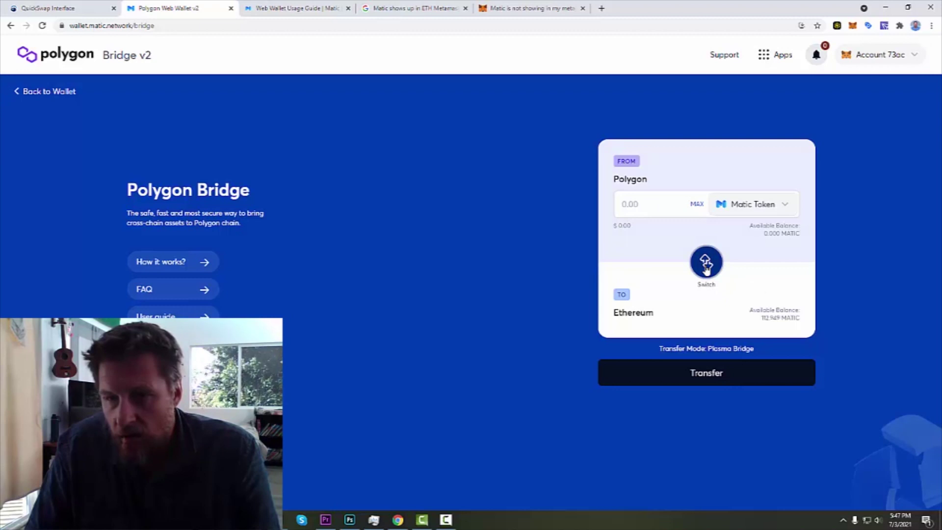
left_click(700, 204)
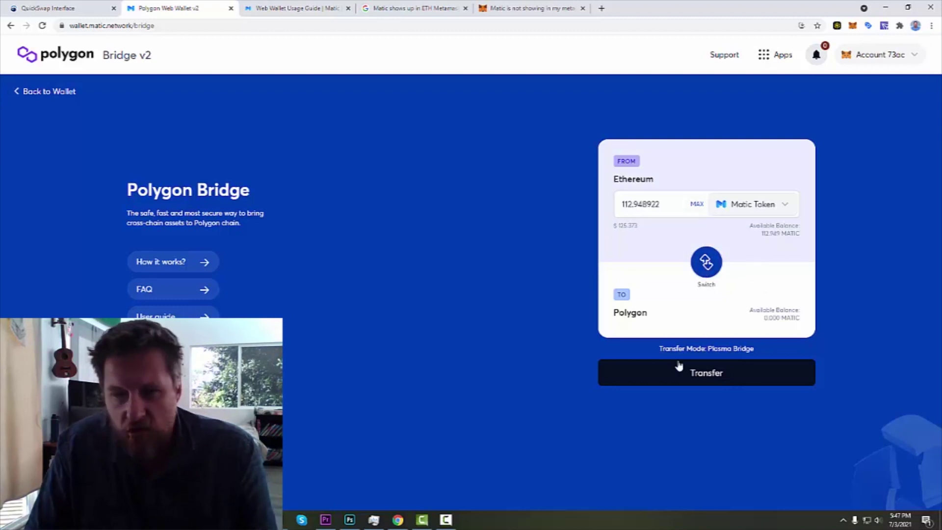
left_click(714, 385)
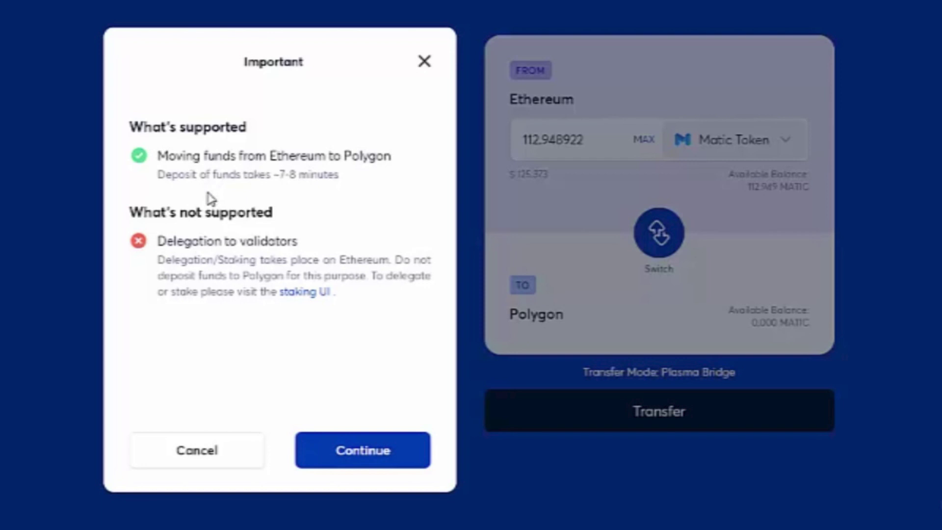
Step: Accept the Important notice to reach the transfer overview with gas estimates
left_click(528, 396)
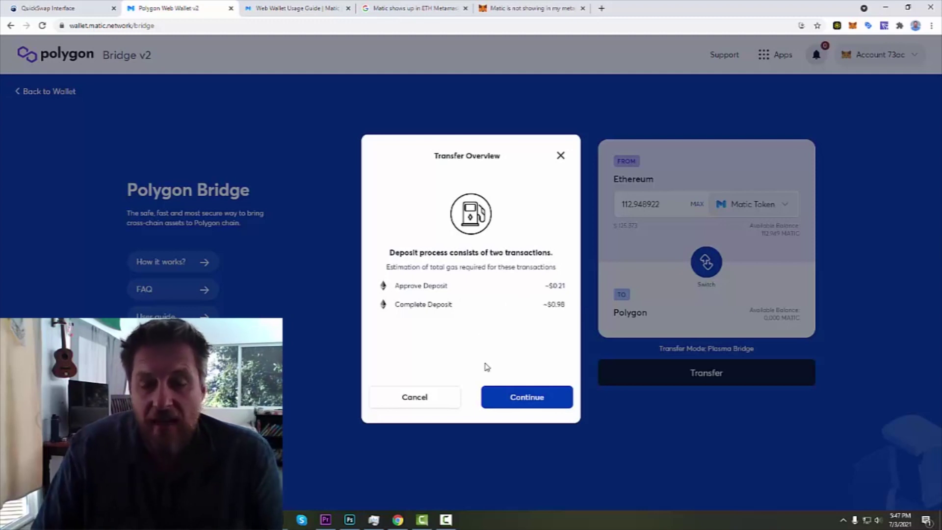
Step: Confirm the 112.948922 MATIC transfer and approve MATIC spending in the MetaMask popup
left_click(526, 402)
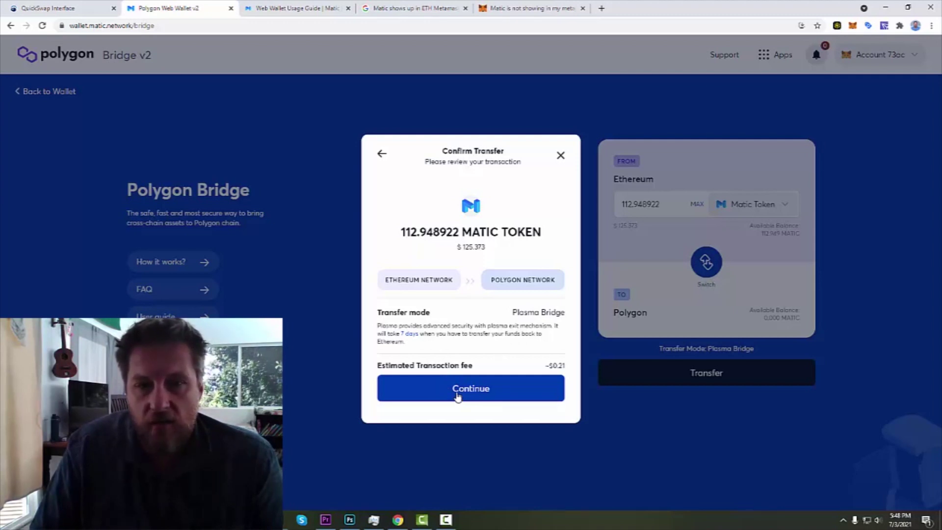
left_click(457, 397)
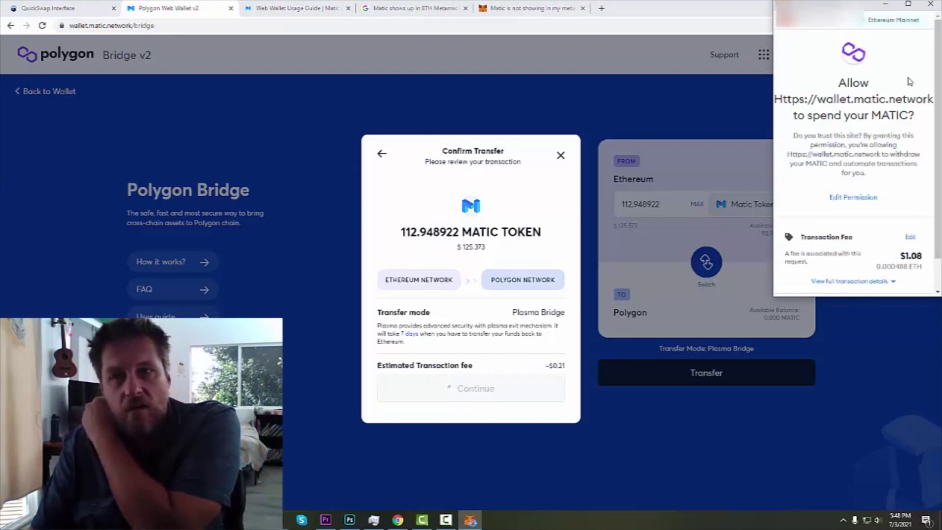
scroll(903, 196, "down", 2)
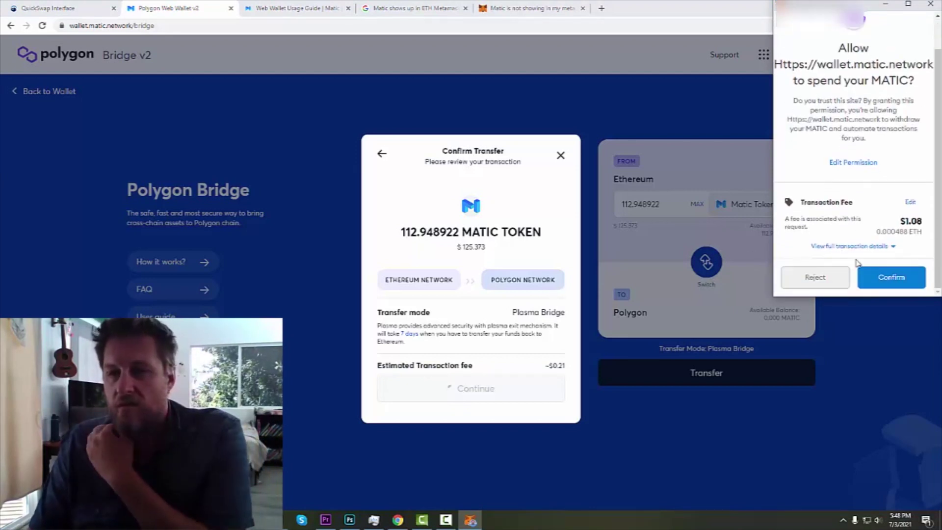
left_click(891, 277)
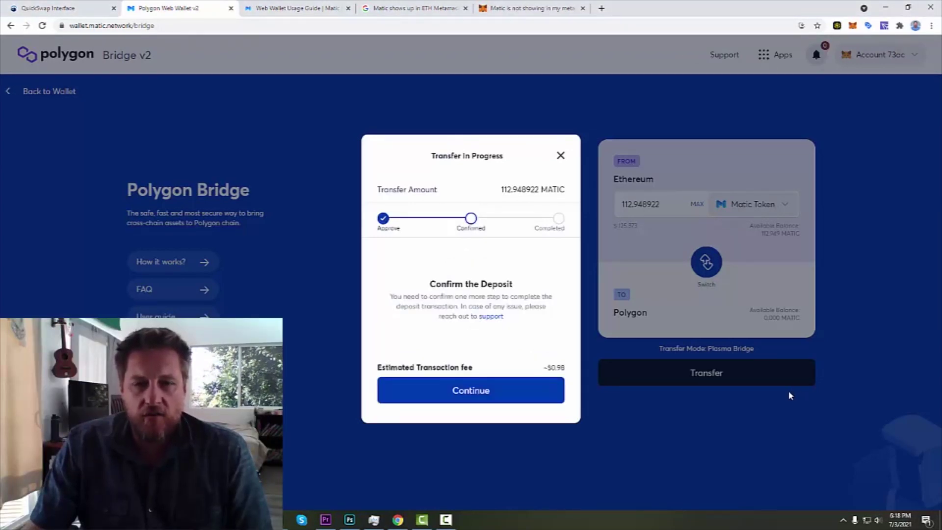
Step: Confirm the ~$0.98 deposit transaction in MetaMask
left_click(496, 401)
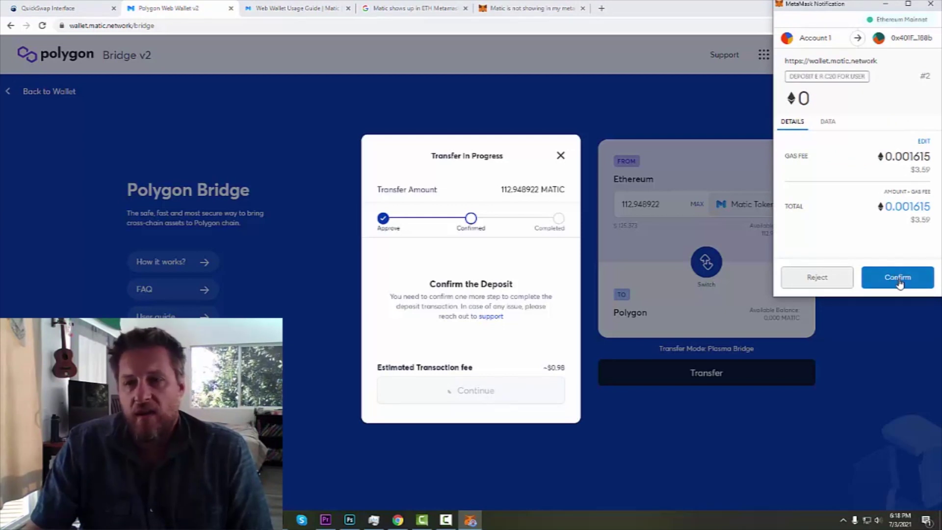
left_click(899, 282)
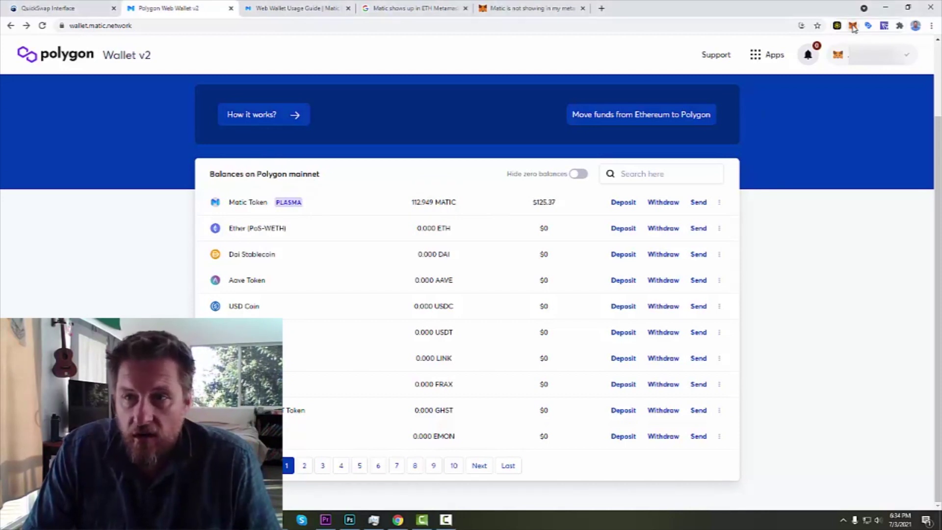
Step: Check MetaMask's token list and change its network to Matic Mainnet, showing 112.9489 MATIC
left_click(852, 26)
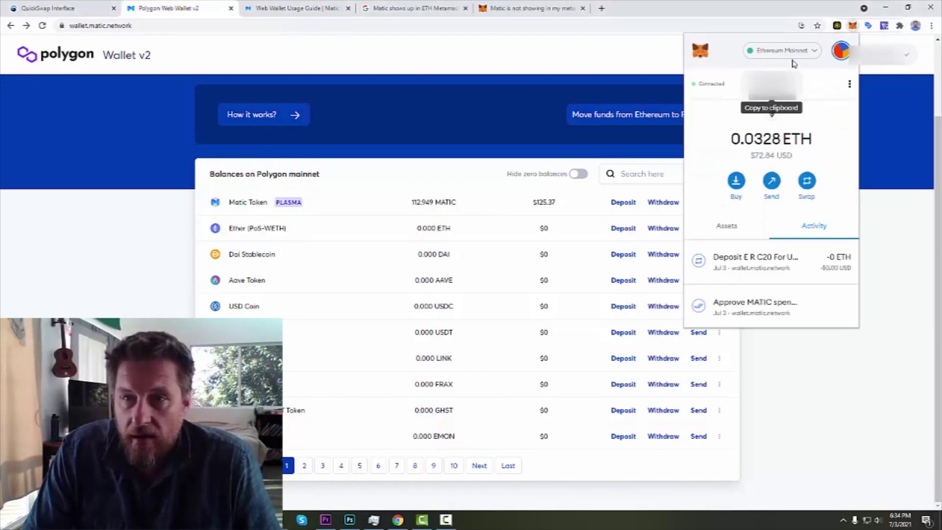
left_click(805, 53)
left_click(783, 64)
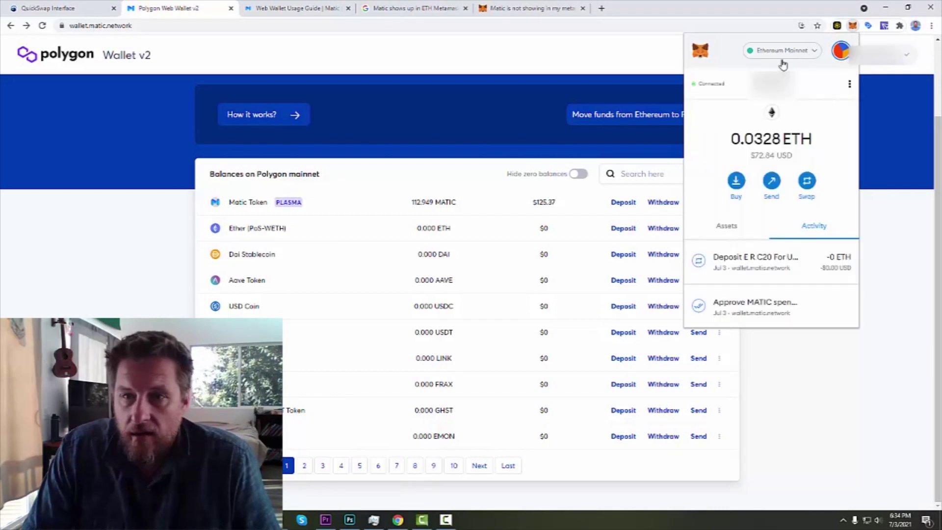
left_click(731, 228)
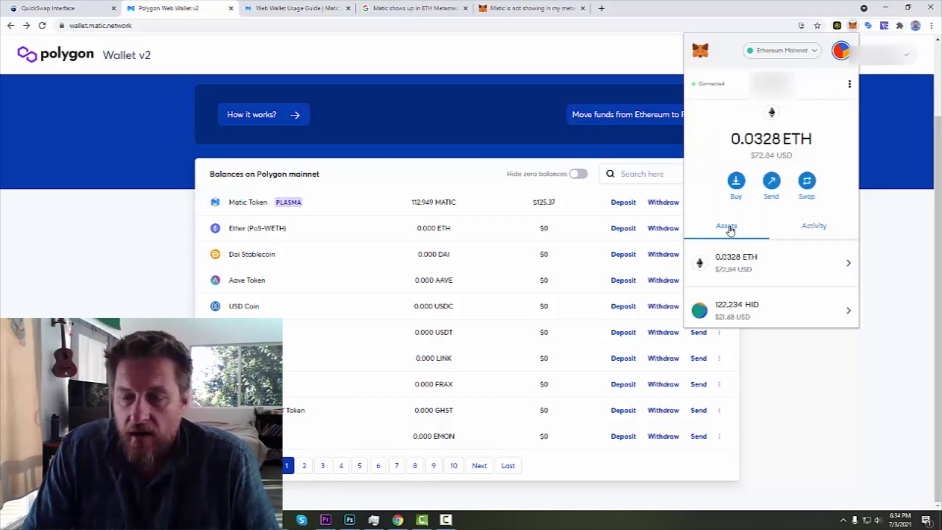
scroll(798, 222, "down", 2)
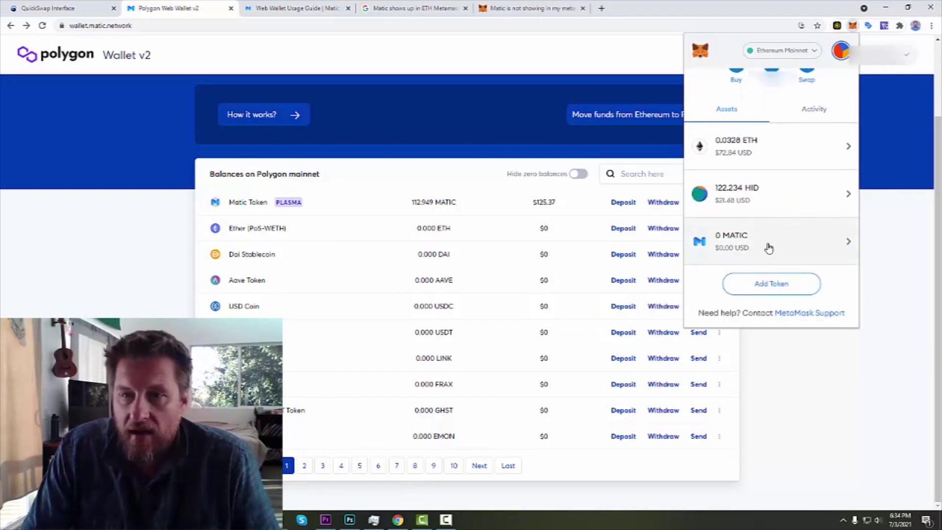
scroll(767, 246, "up", 3)
left_click(800, 51)
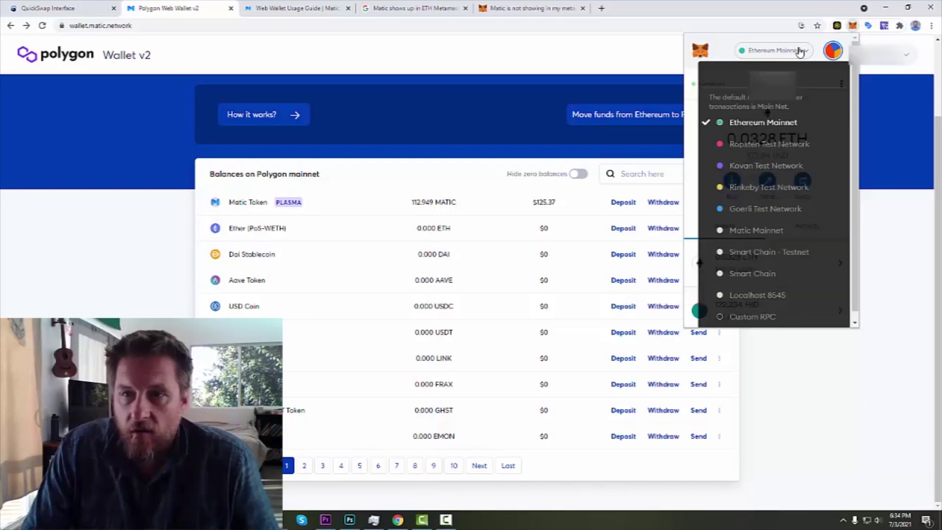
left_click(758, 226)
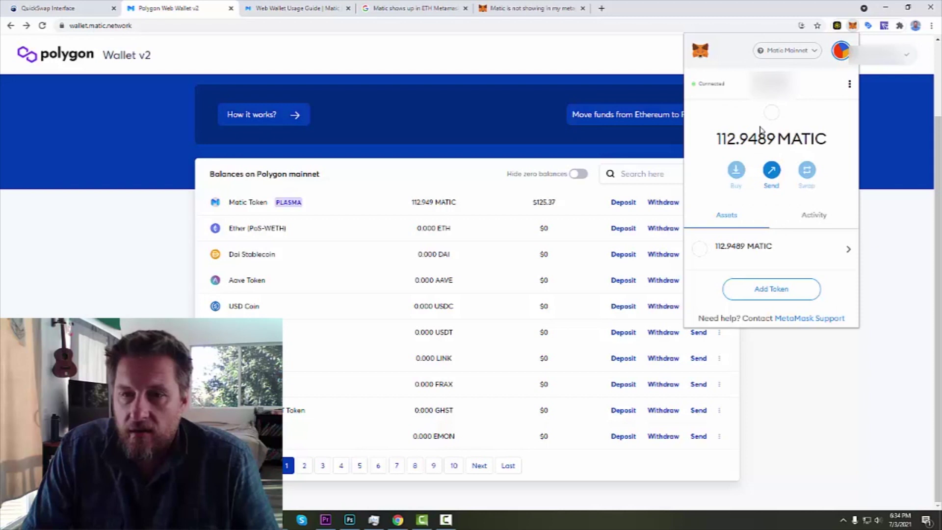